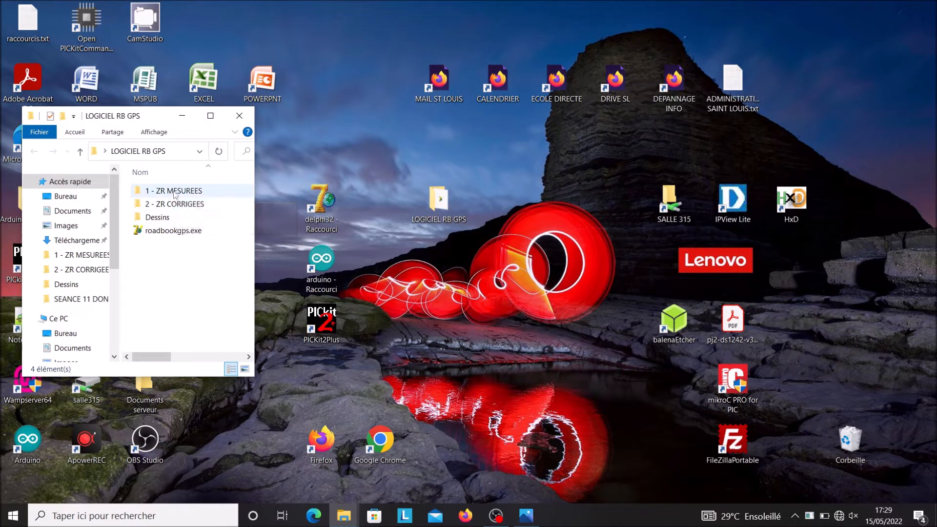
Review the distances and GPS coordinates in ZR01.txt and ZR02.txt from the 1 - ZR MESUREES folder, closing each file
double_click(175, 193)
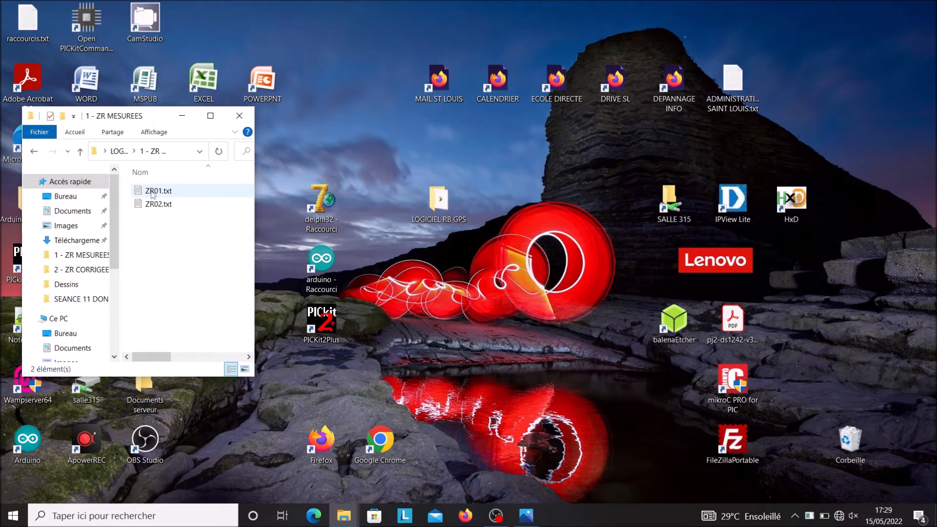
double_click(175, 193)
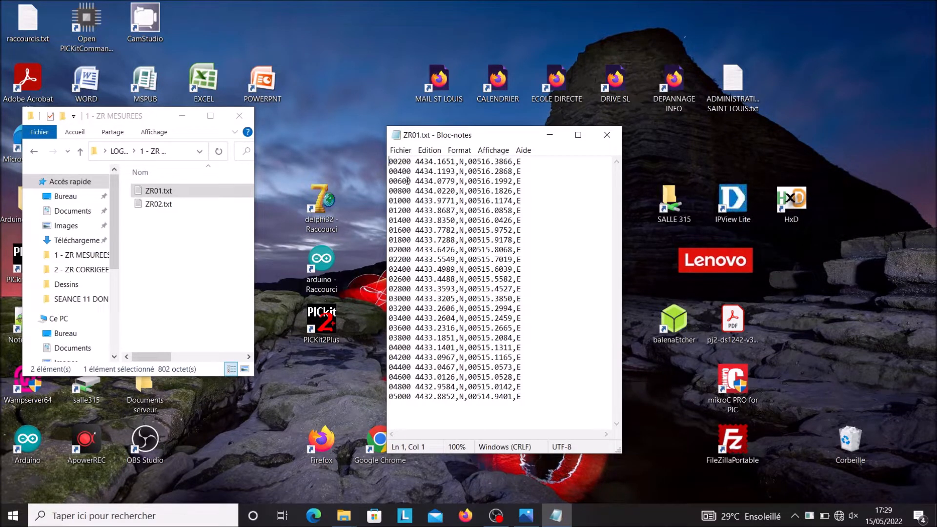
click(607, 134)
double_click(156, 204)
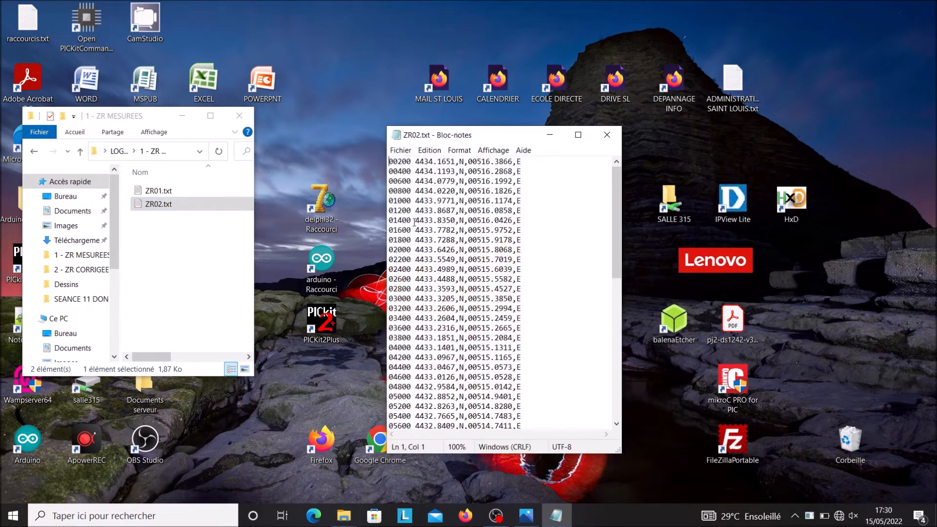
mouse_move(616, 220)
mouse_down()
mouse_move(615, 361)
mouse_move(614, 233)
mouse_up()
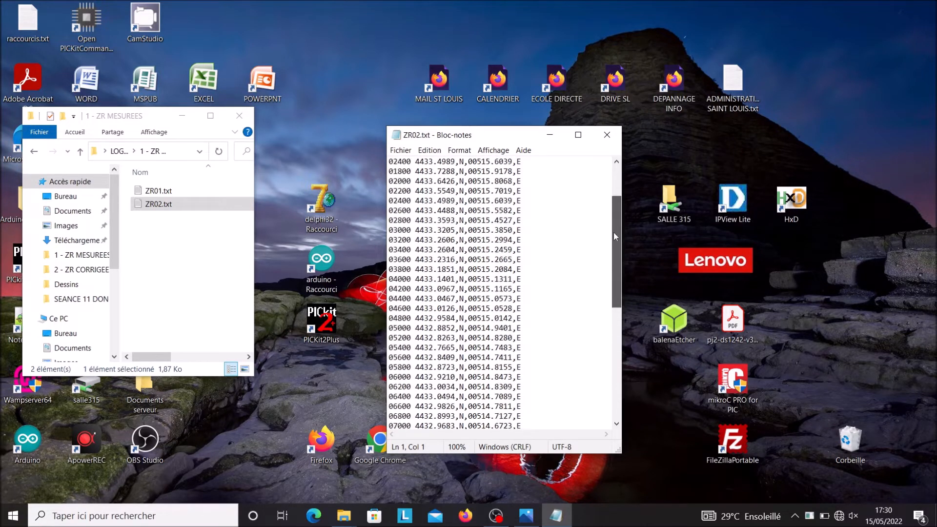
click(607, 135)
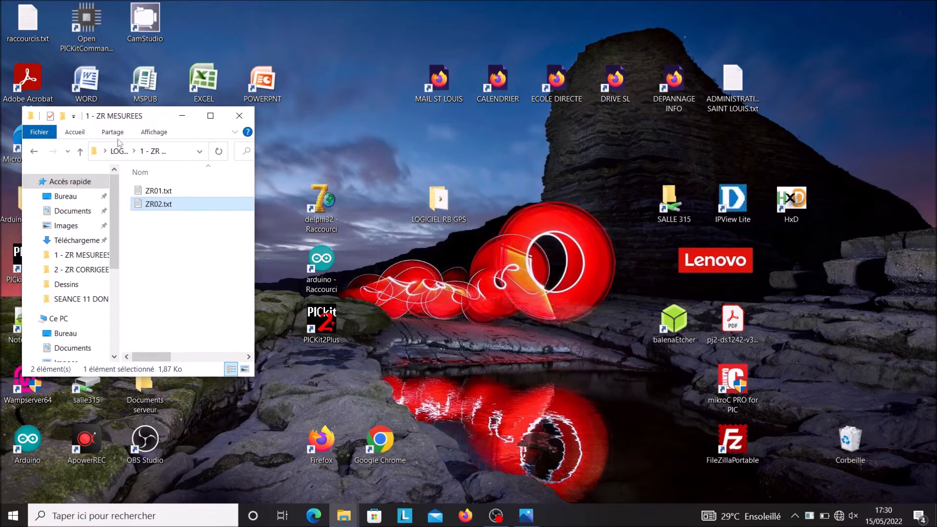
Check the contents of the 2 - ZR CORRIGEES folder and return to the LOGICIEL RB GPS folder
click(34, 152)
double_click(170, 204)
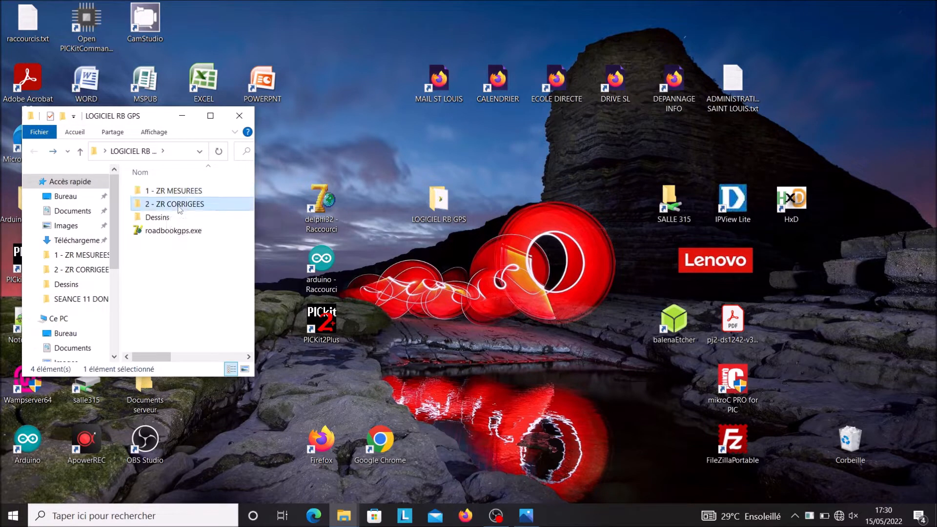
click(35, 153)
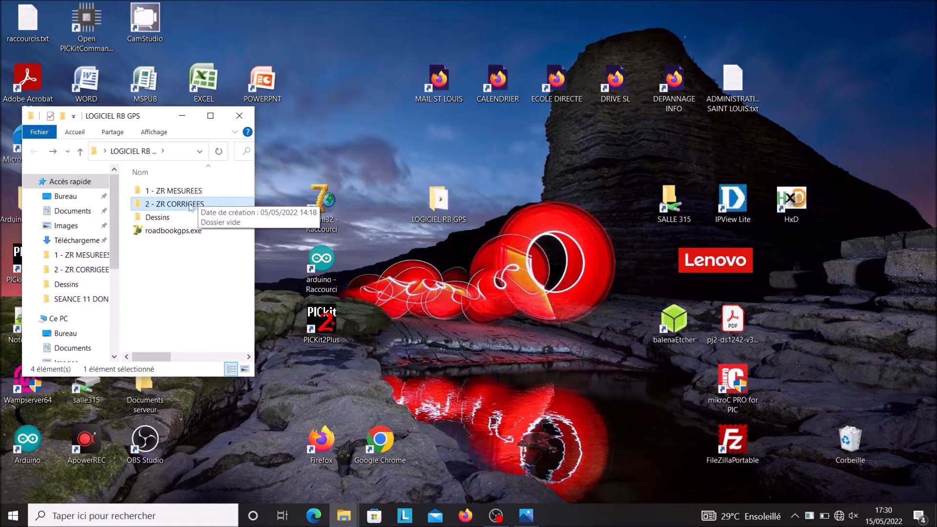
Launch roadbookgps.exe and load ZR01.txt from the 1 - ZR MESUREES folder
double_click(181, 235)
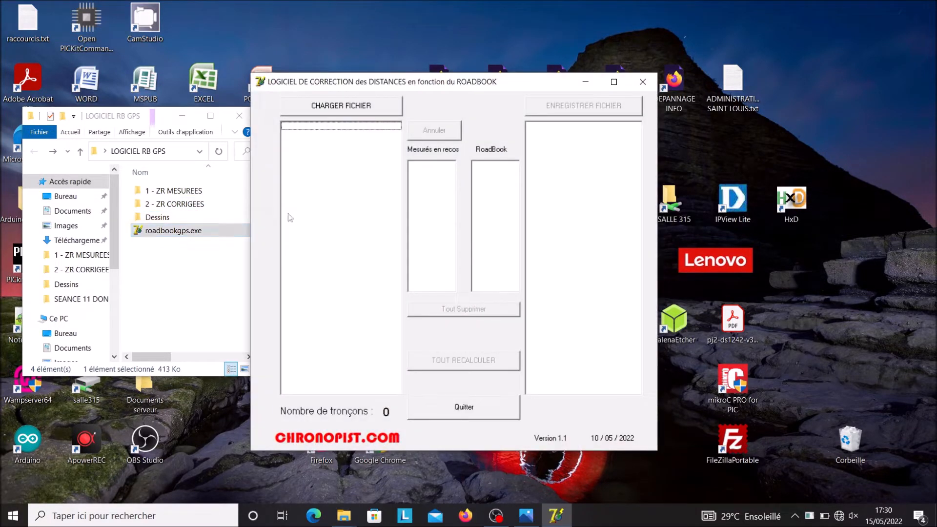
click(341, 112)
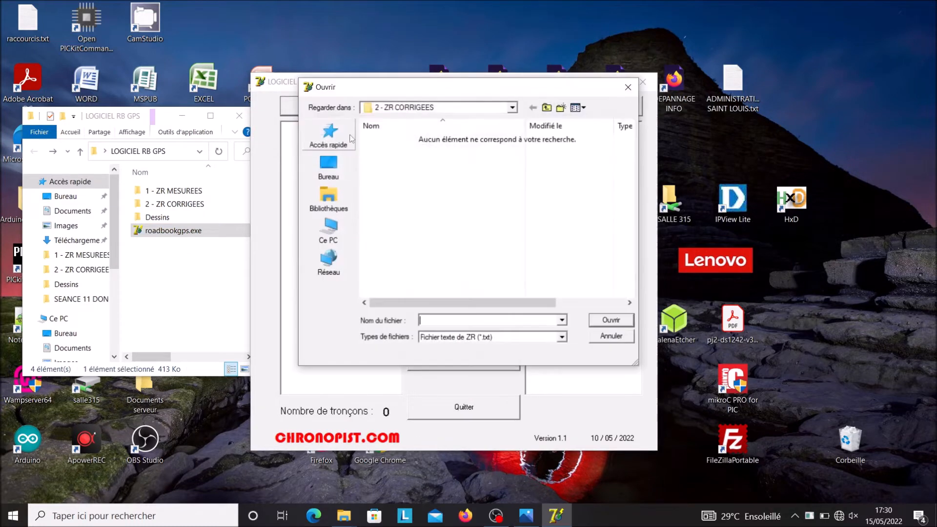
click(547, 107)
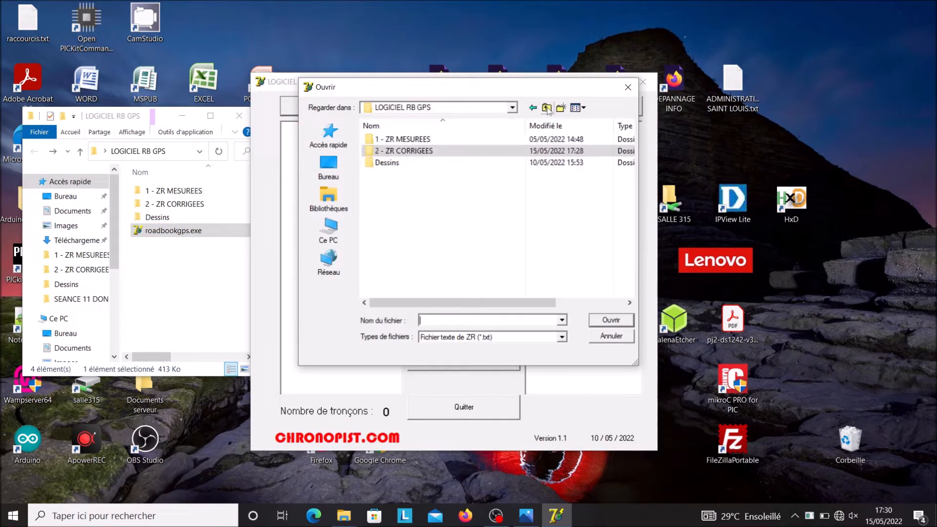
click(383, 140)
double_click(383, 139)
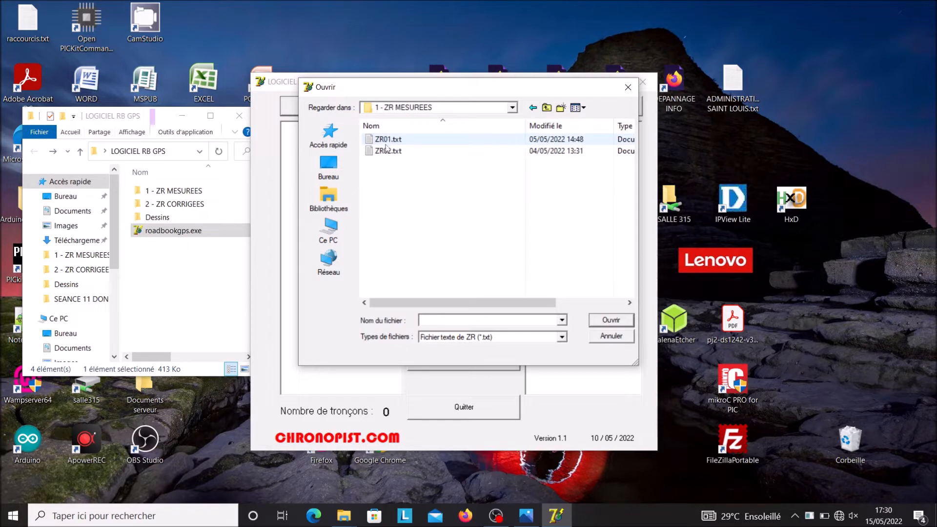
click(388, 141)
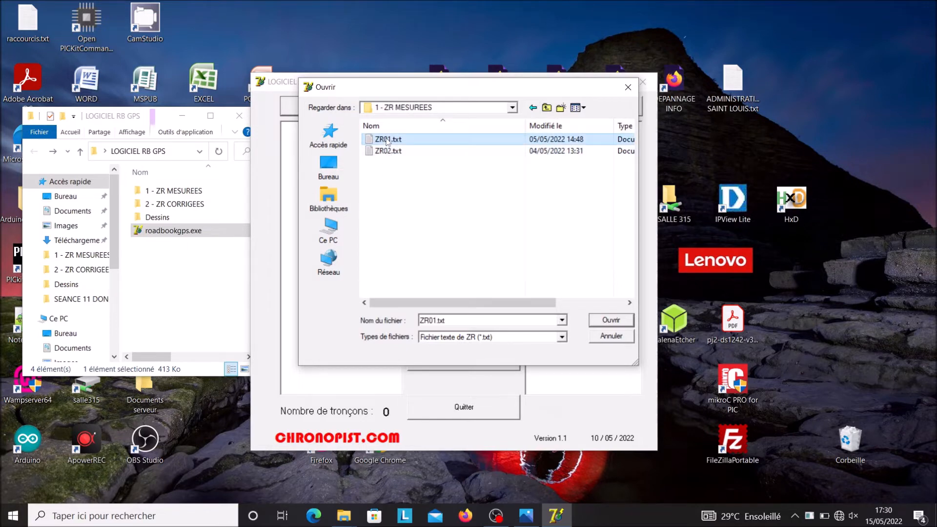
click(604, 319)
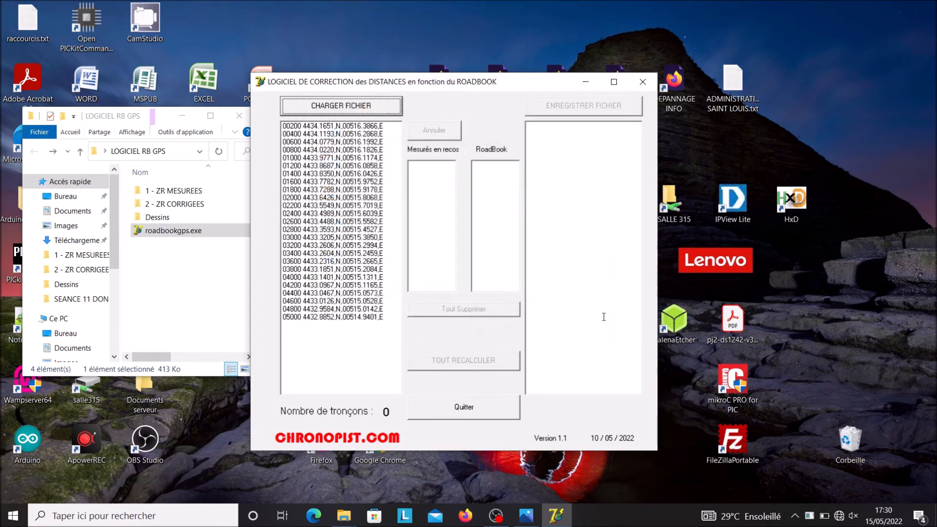
Place the valeurs entières.jpg photo beside the program and add the measured points 01000, 02000, 03000, 04000 and 05000 from the loaded list
click(527, 516)
drag(604, 43, 779, 23)
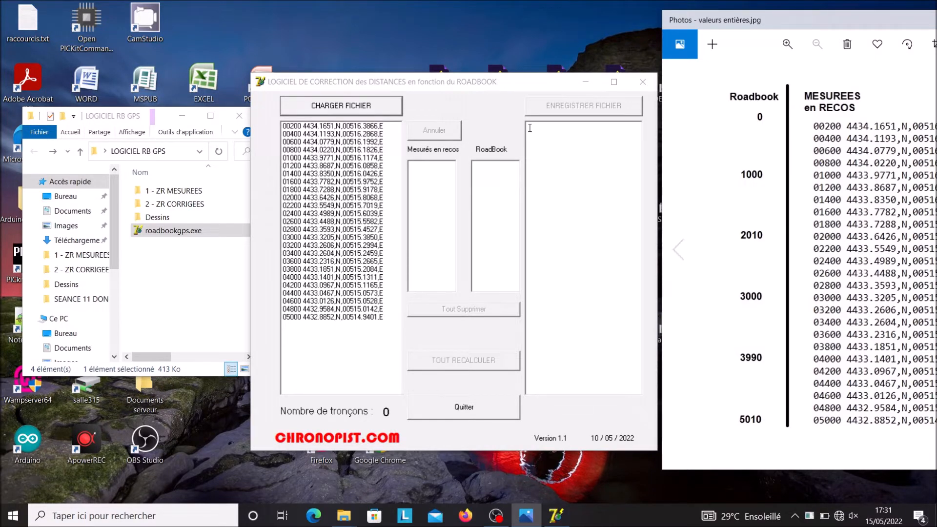
click(295, 157)
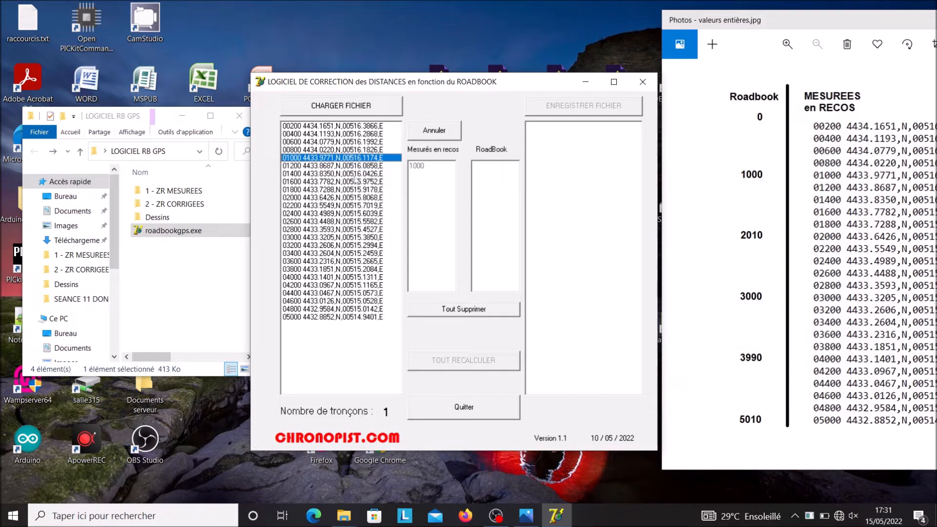
click(300, 197)
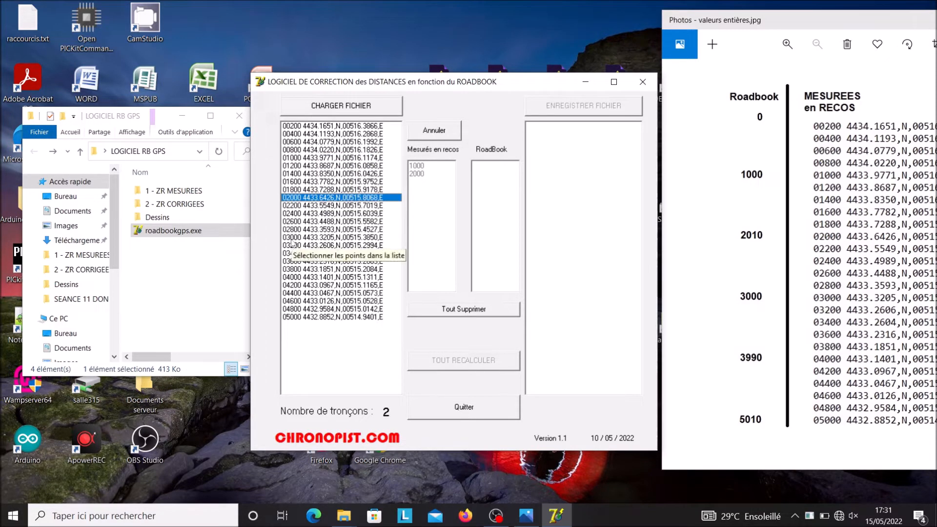
click(294, 238)
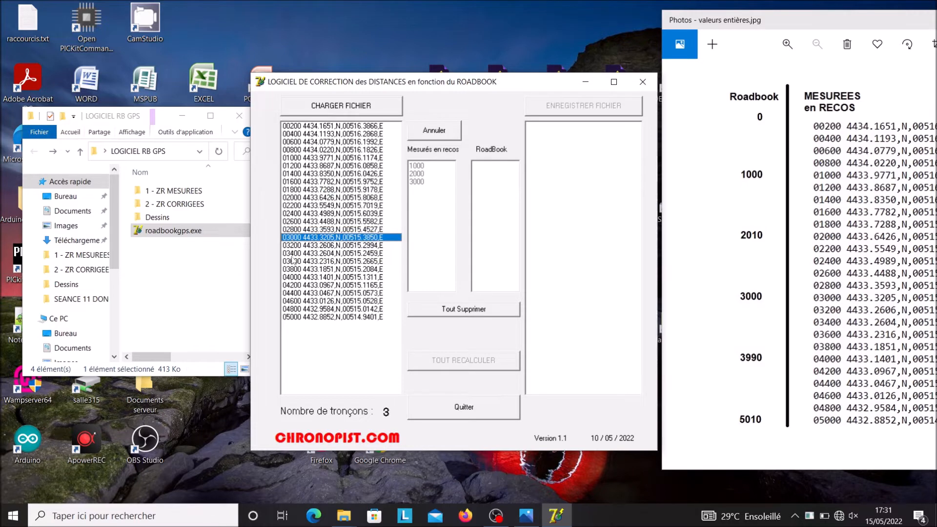
click(291, 277)
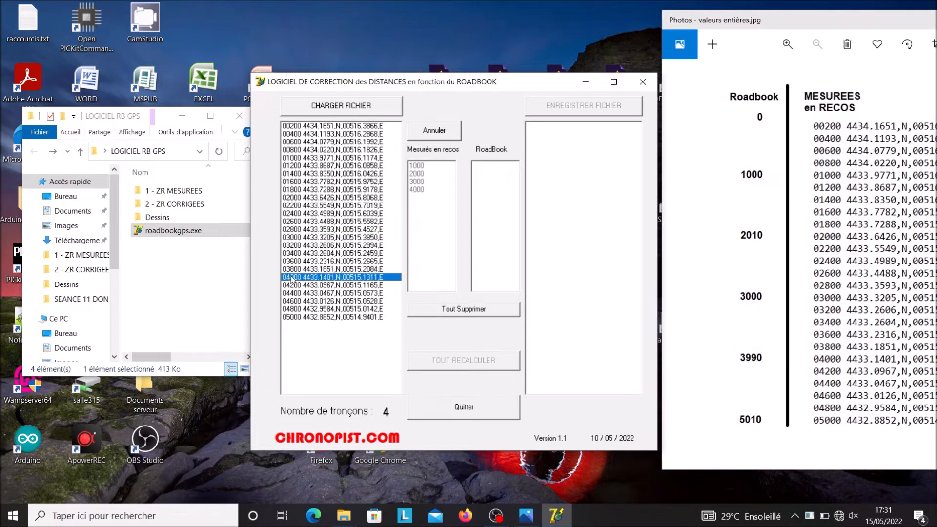
click(300, 317)
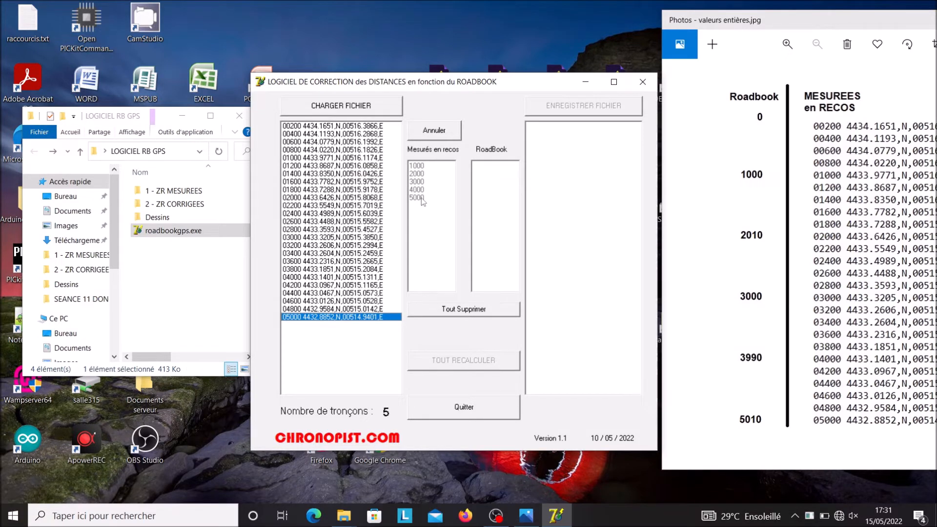
Enter the RoadBook distances 1000, 2010, 3000, 3990 and 5010 for the five selected points
click(489, 173)
text(1000)
key(Return)
text(2010)
key(Return)
text(3000 )
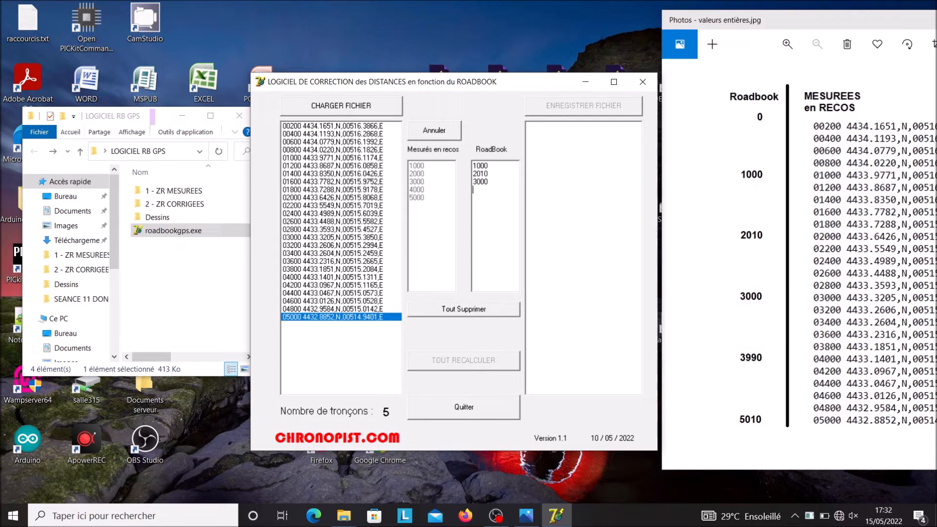
text(3990)
key(Return)
text(5010)
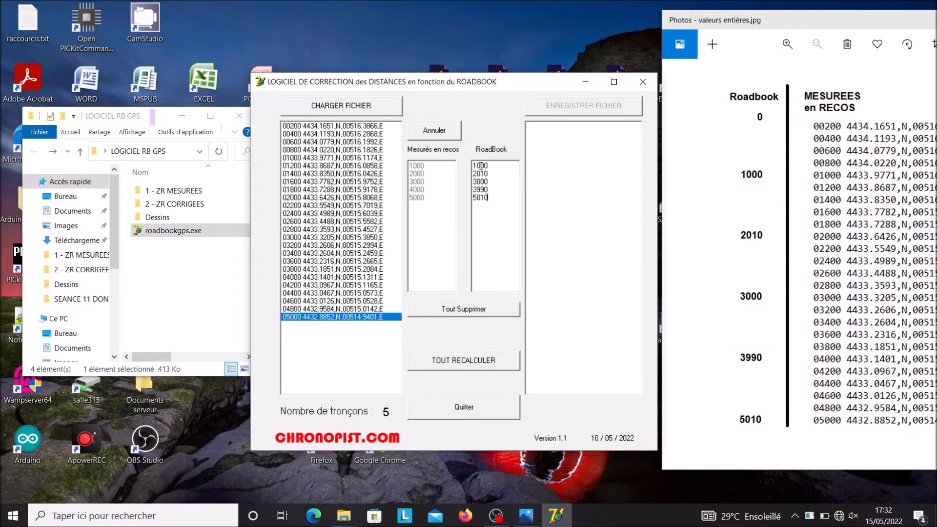
Recalculate all distances and check the corrected entries for the second and third roadbook points
click(460, 361)
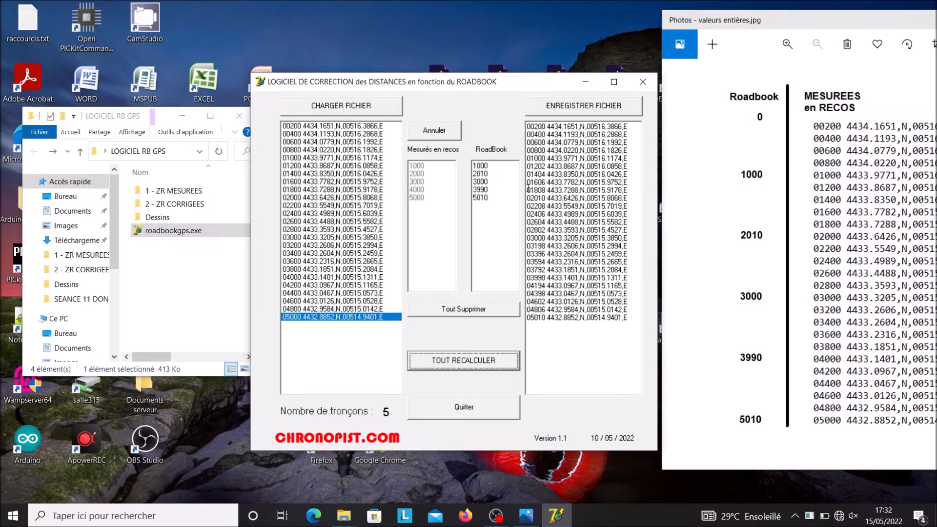
drag(547, 198, 528, 198)
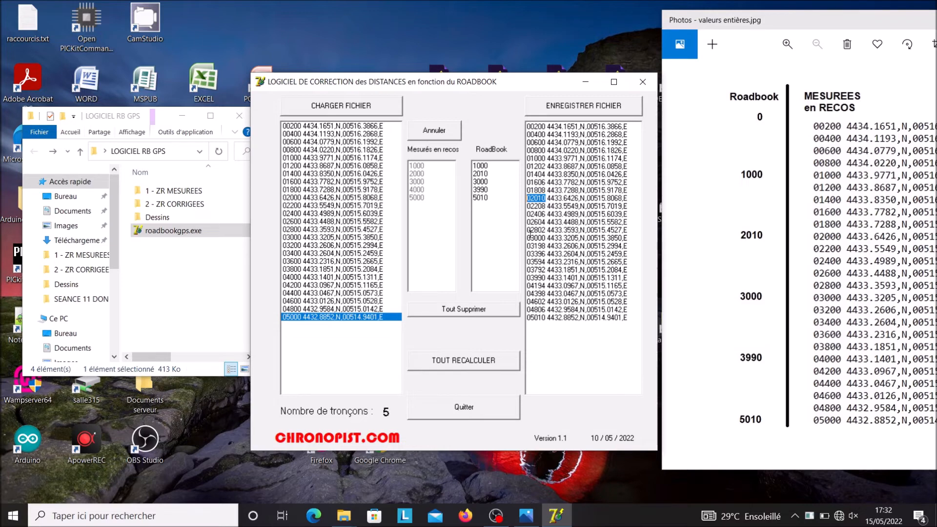
drag(546, 238, 527, 238)
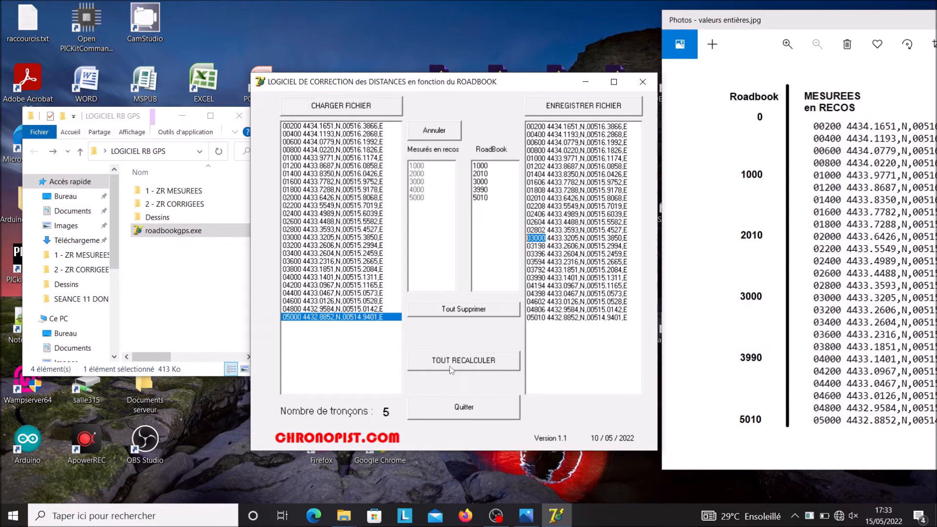
Save the corrected distances as ZR01 in the 2 - ZR CORRIGEES folder
click(551, 110)
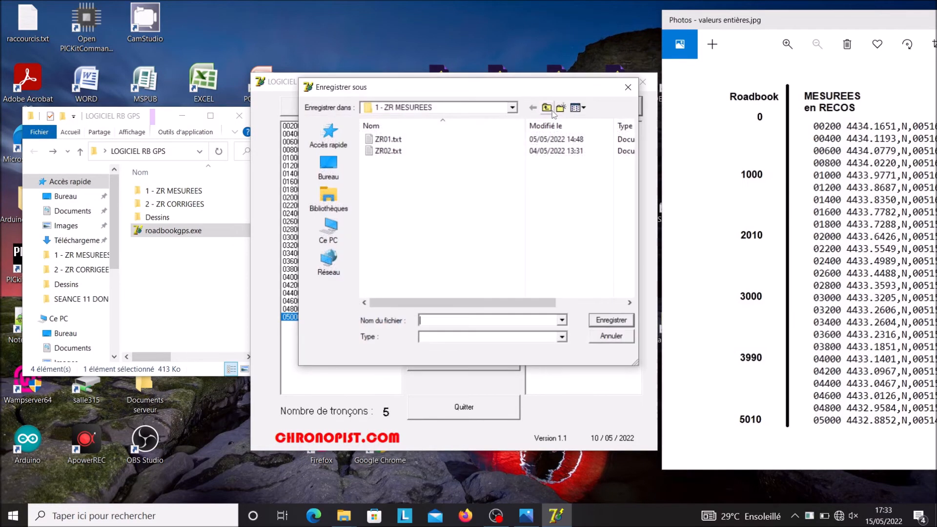
click(547, 107)
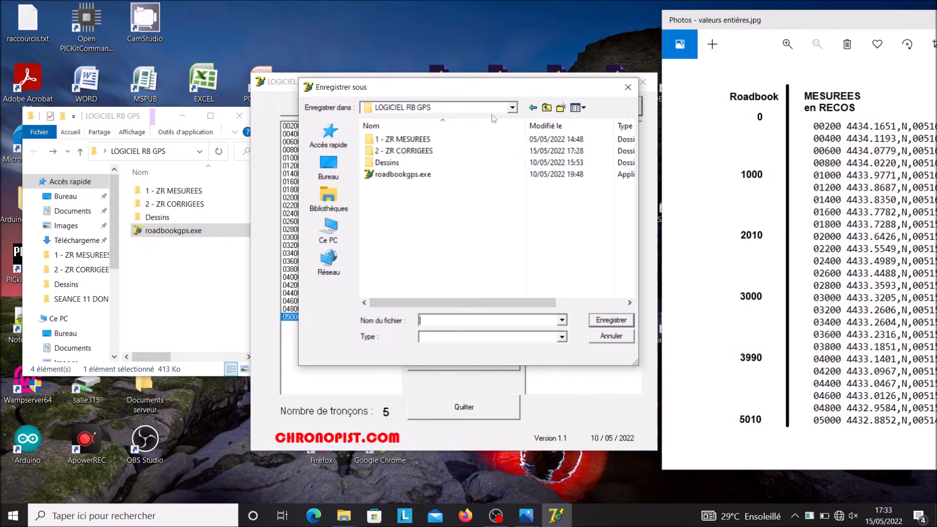
double_click(419, 152)
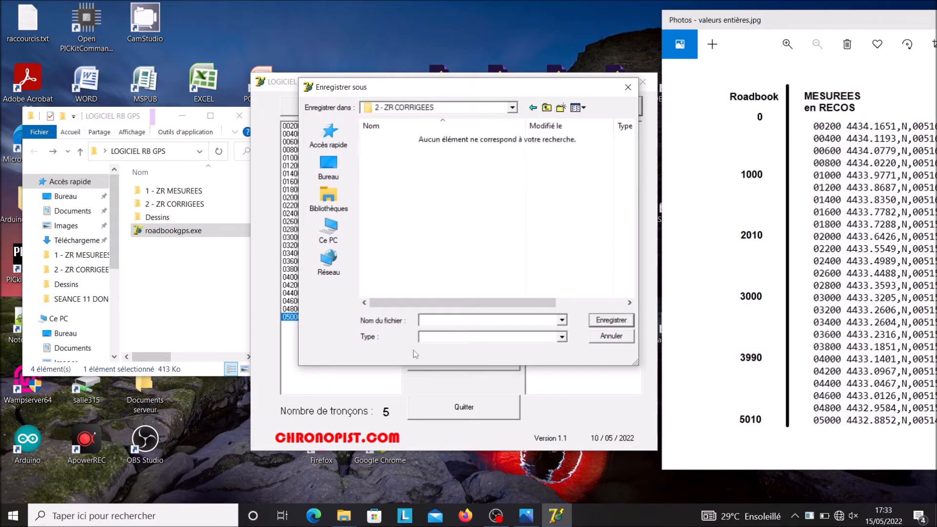
click(438, 322)
text(ZR01)
click(605, 320)
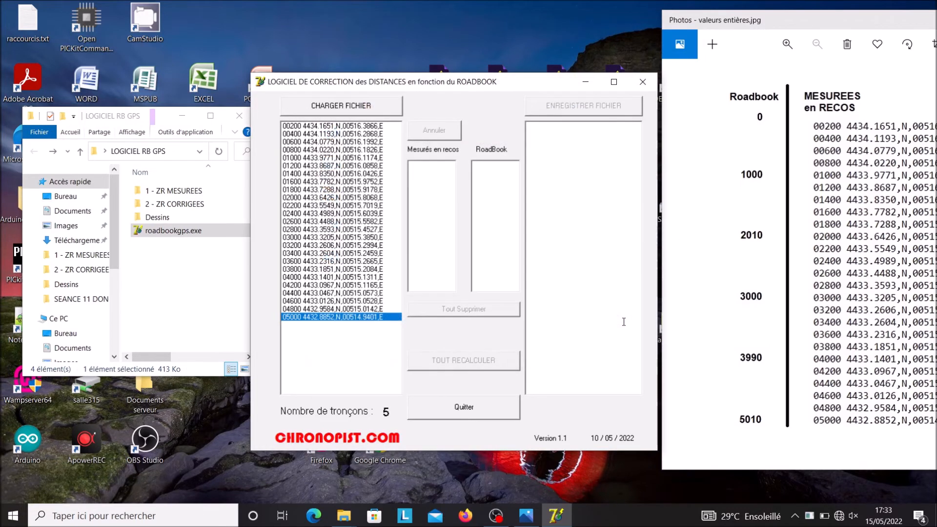
Review the saved ZR01.txt from the 2 - ZR CORRIGEES folder beside the original list, and close it
click(220, 276)
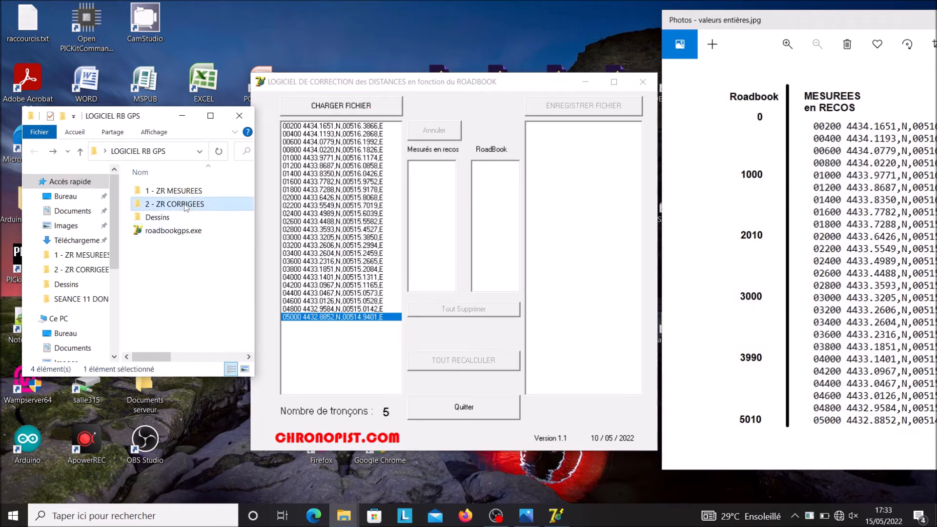
double_click(166, 204)
double_click(161, 194)
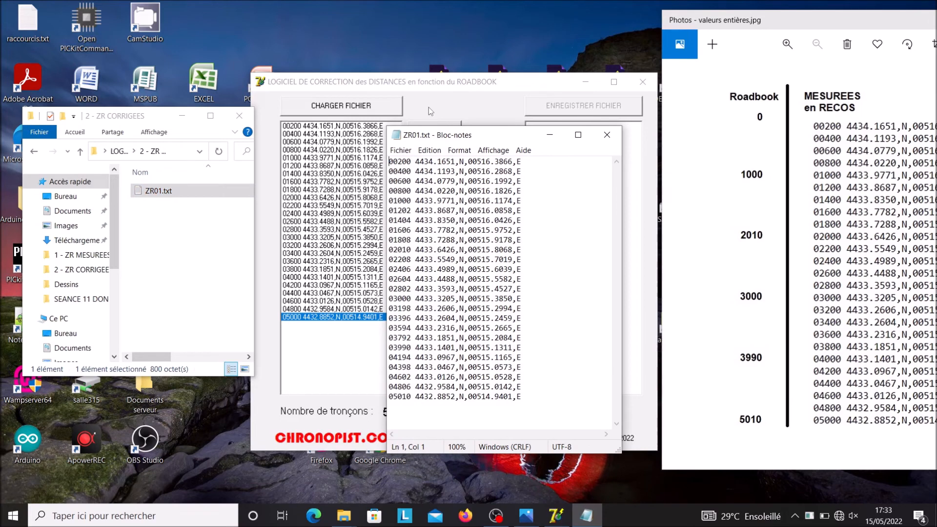
drag(518, 140, 565, 142)
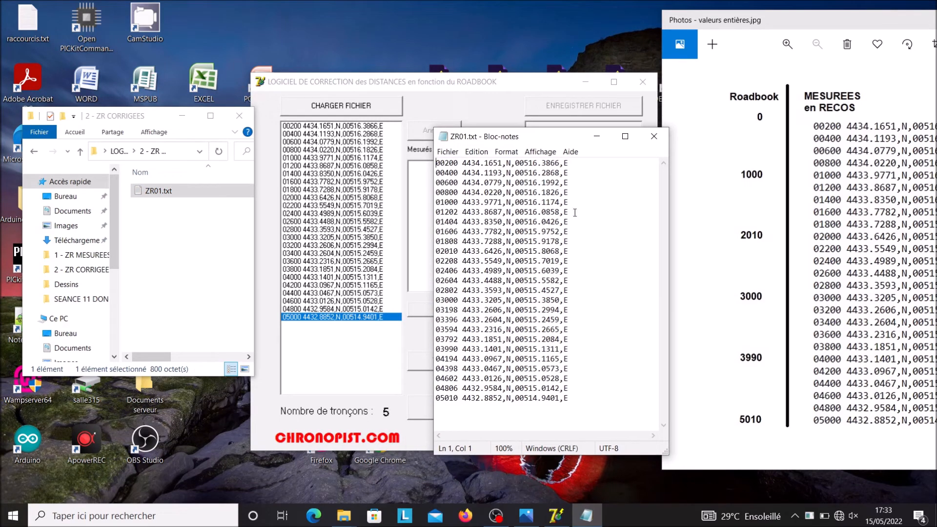
click(653, 136)
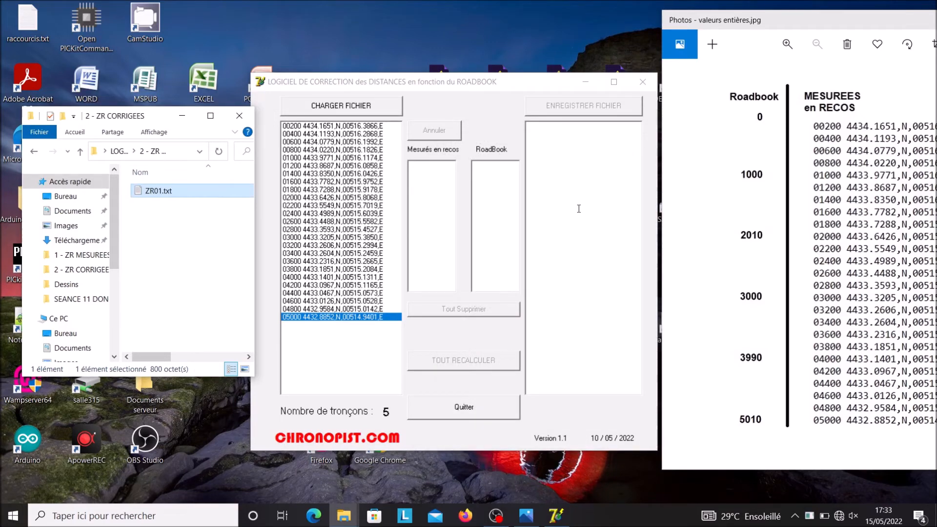
click(162, 230)
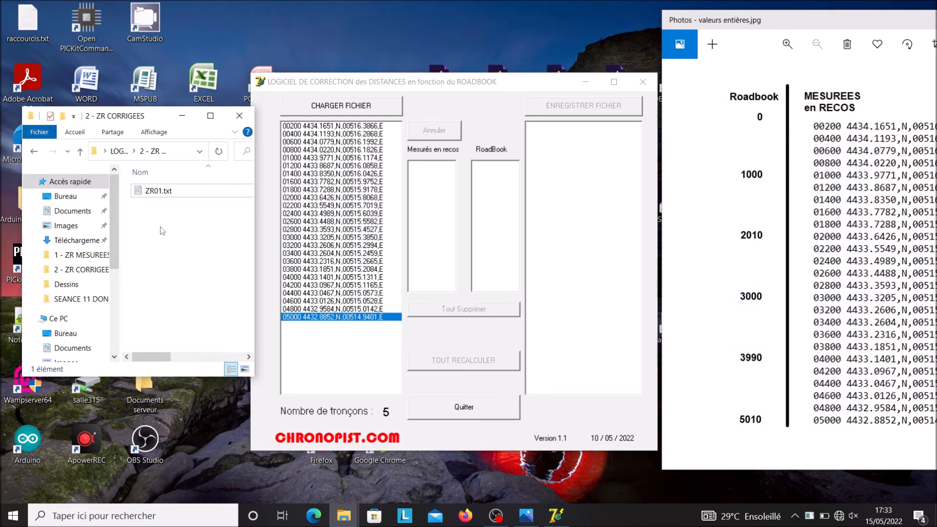
click(153, 193)
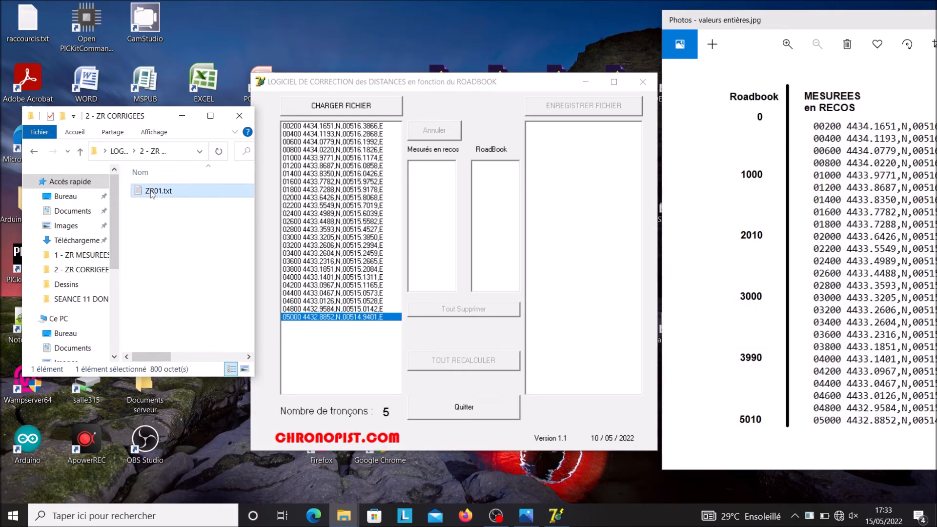
click(181, 260)
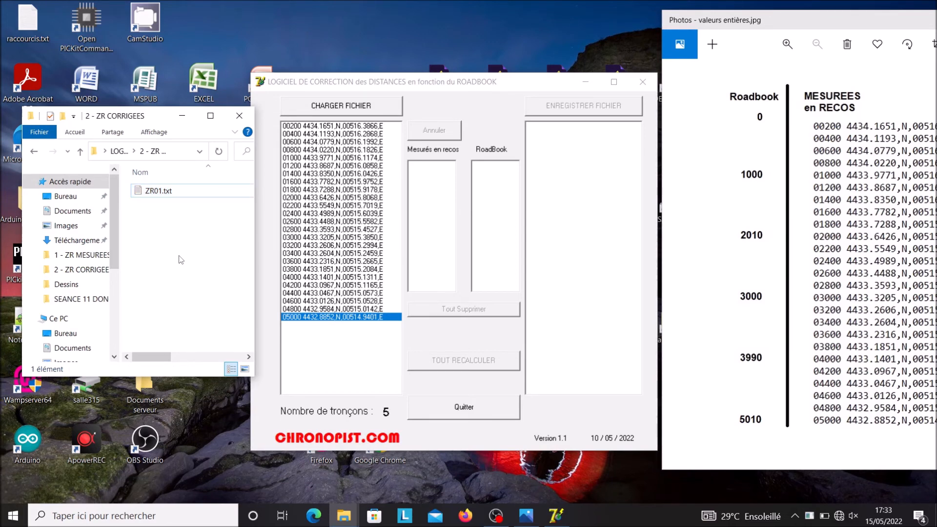
Paste a duplicate of ZR01.txt into the 2 - ZR CORRIGEES folder
key(ctrl+v)
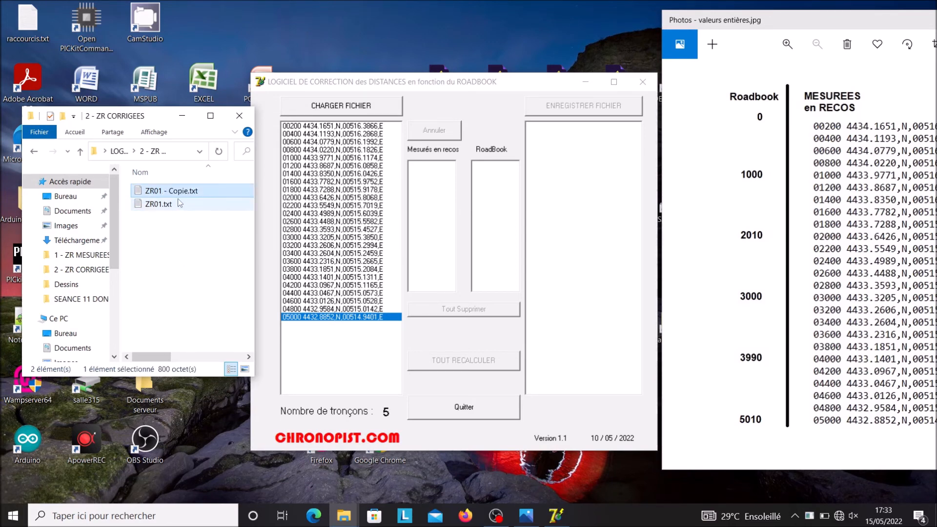
click(159, 194)
drag(158, 190, 217, 191)
text(4)
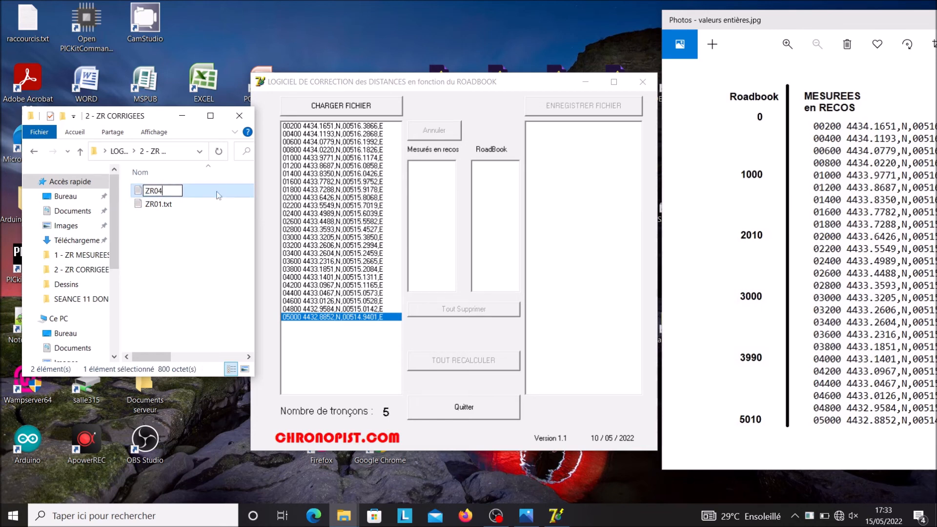
key(Return)
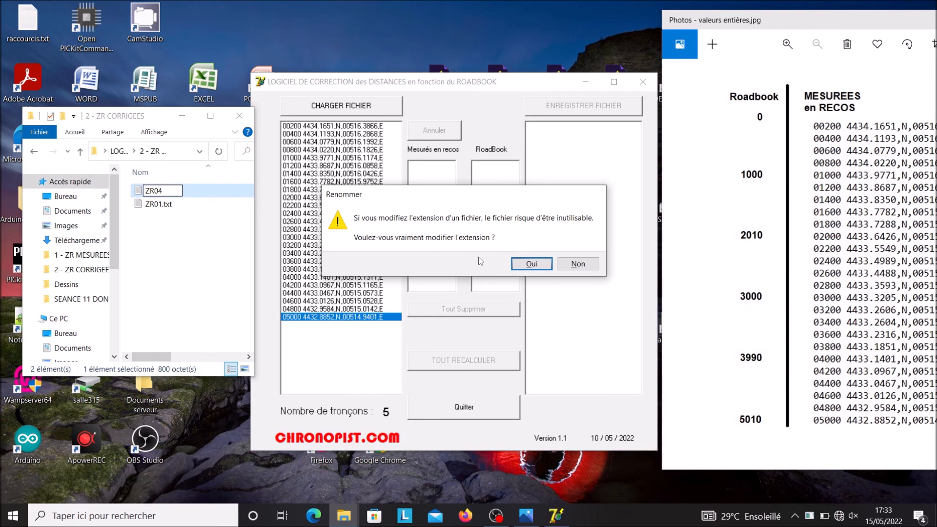
click(571, 265)
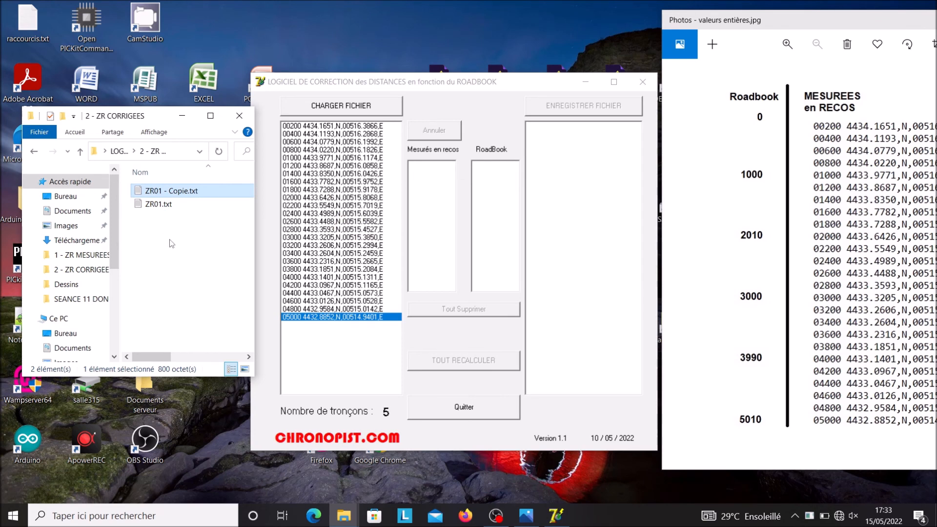
Rename the duplicate of ZR01.txt as ZR04.txt, keeping its .txt extension
right_click(157, 191)
click(195, 475)
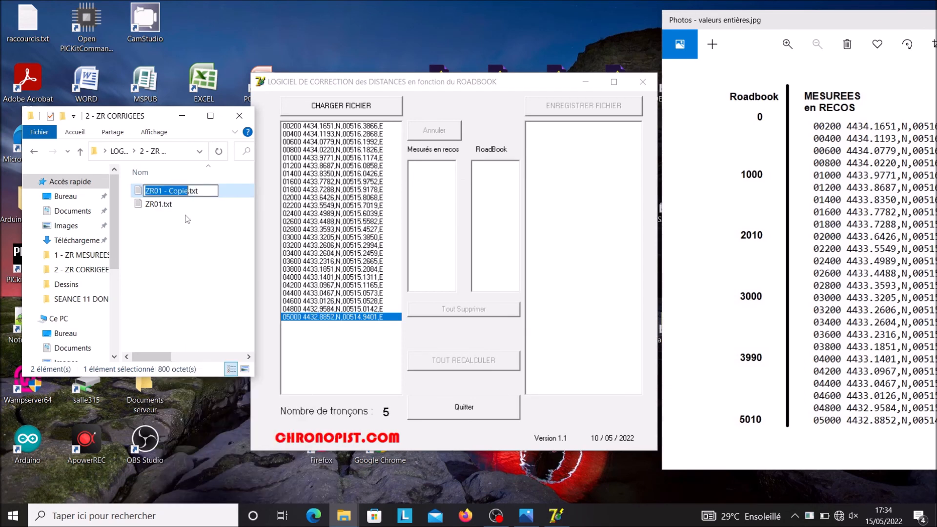
key(BackSpace)
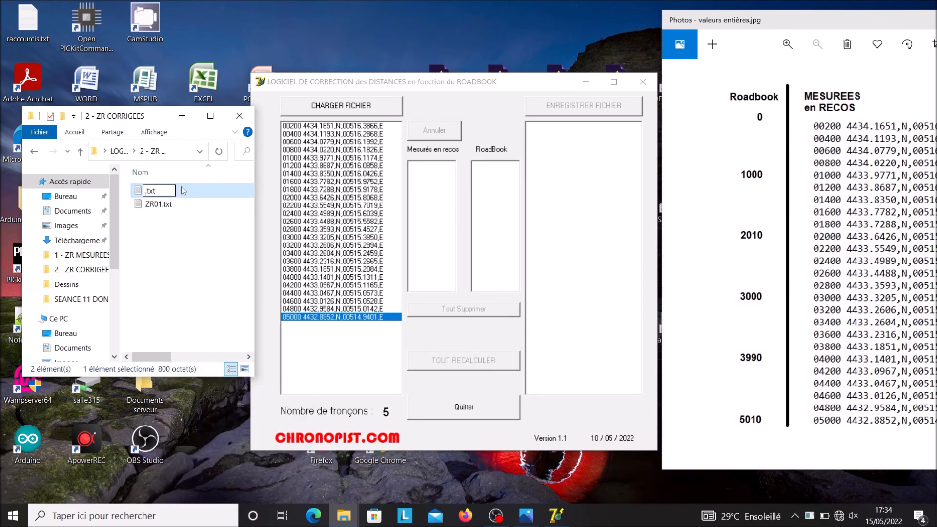
text(ZR04)
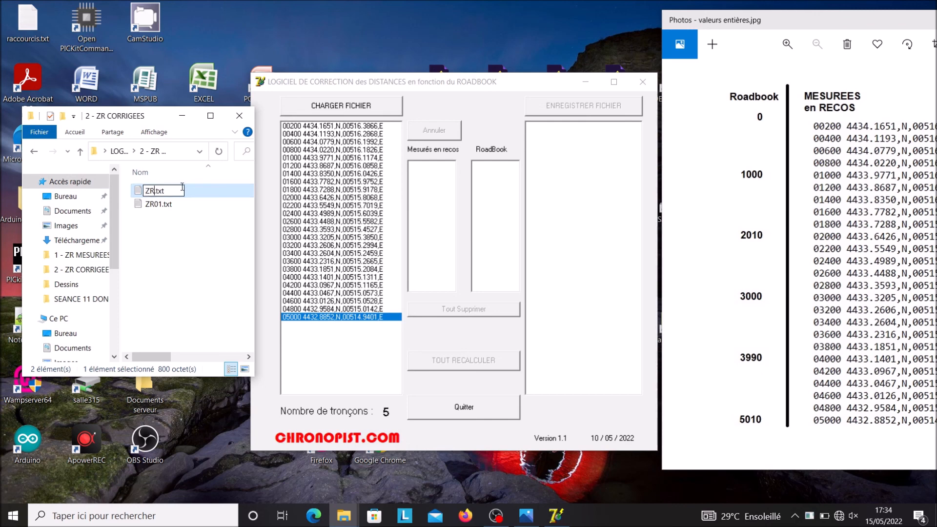